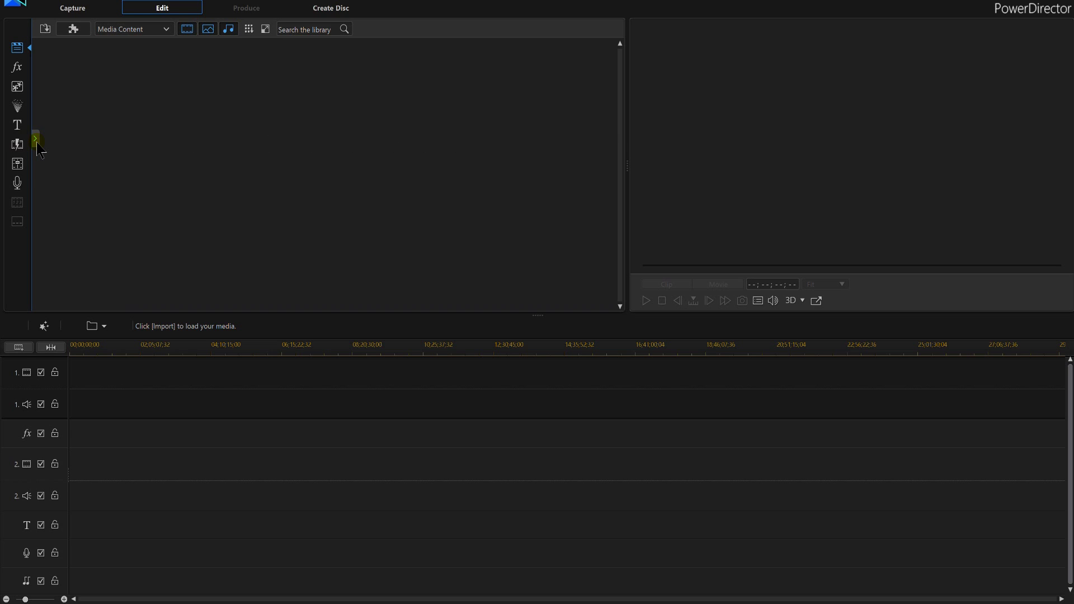
# - Show the library tags panel and add tags named Music and Videos
pyautogui.click(35, 140)
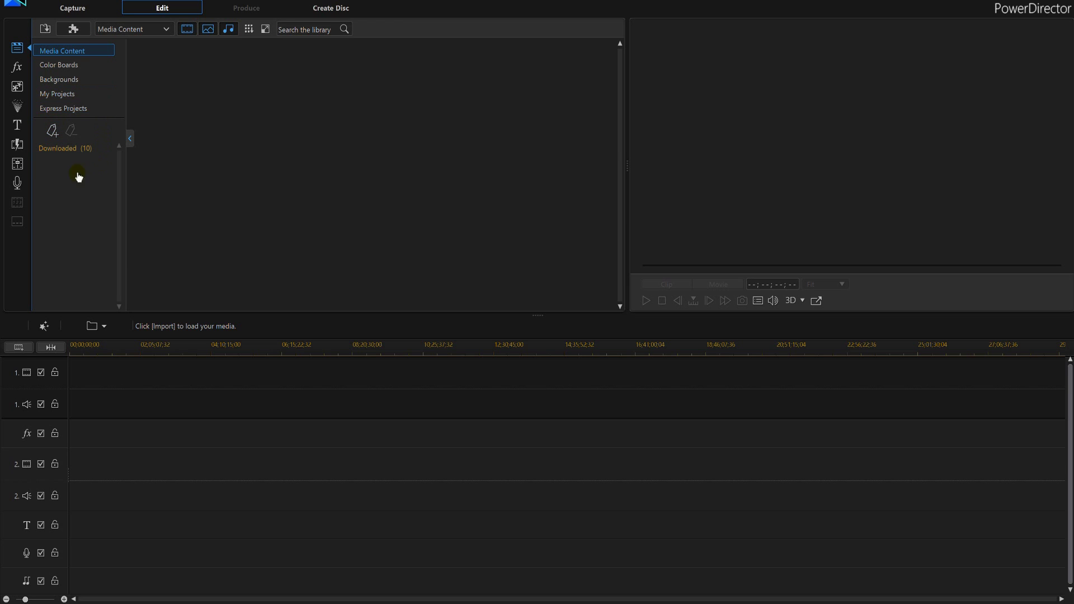
pyautogui.click(52, 129)
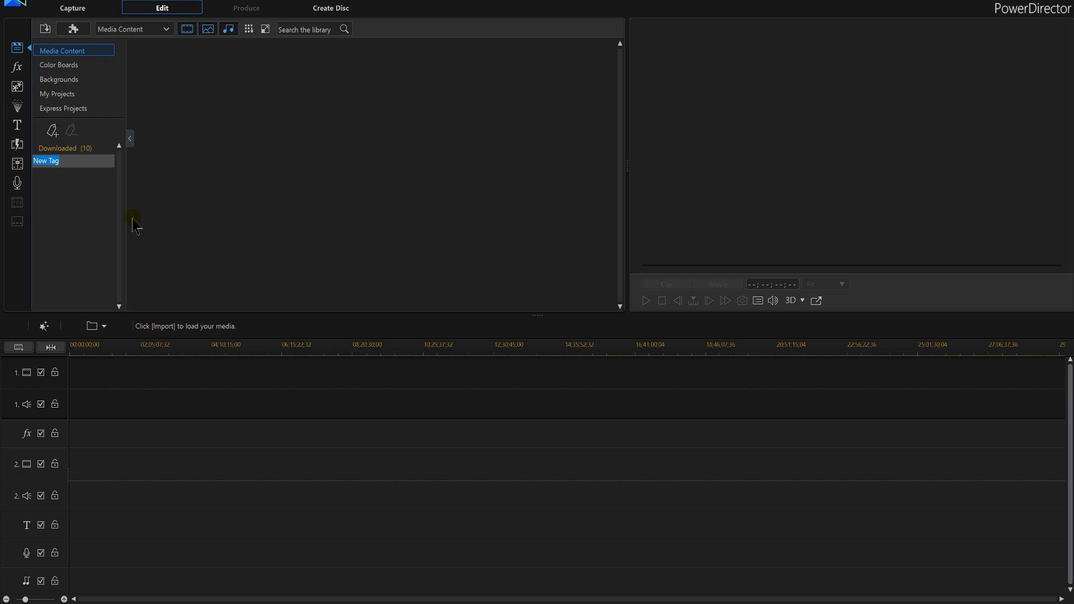
pyautogui.write('Music')
pyautogui.press('Return')
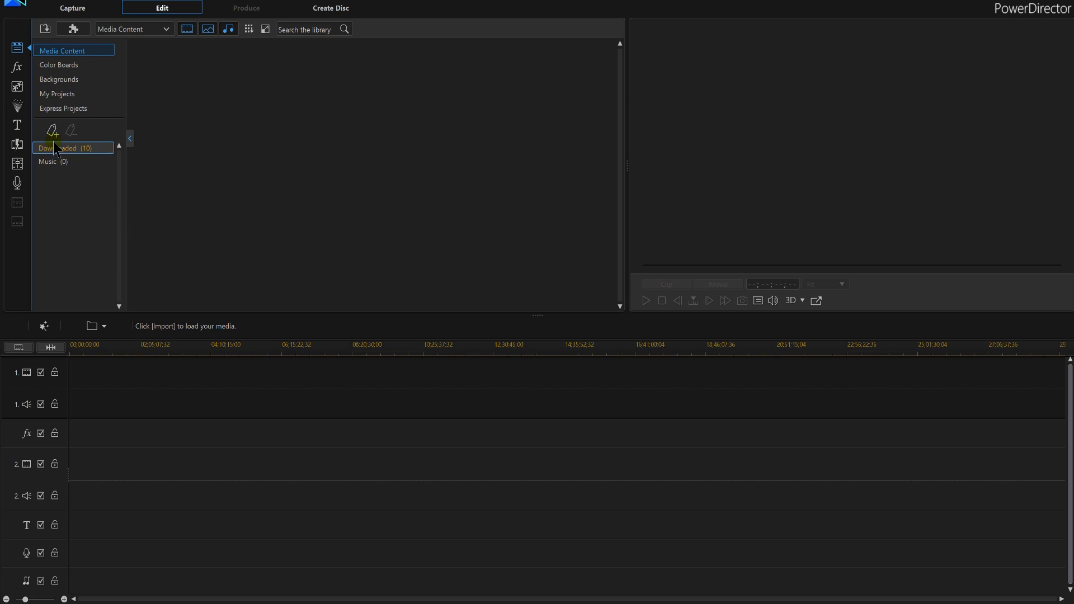
pyautogui.click(52, 130)
pyautogui.write('Vi')
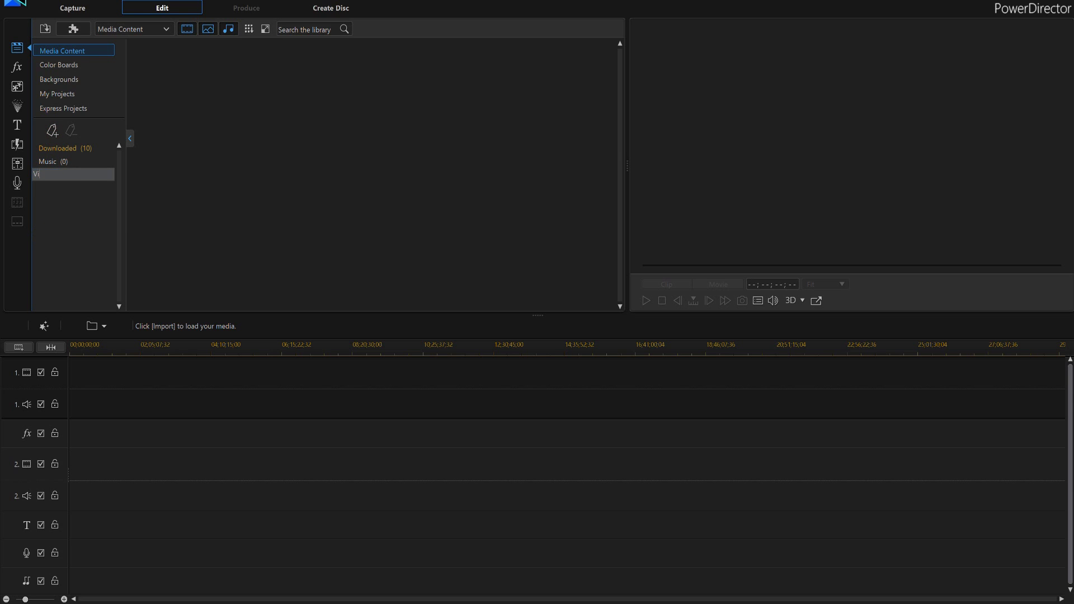
pyautogui.write('deos')
pyautogui.press('Return')
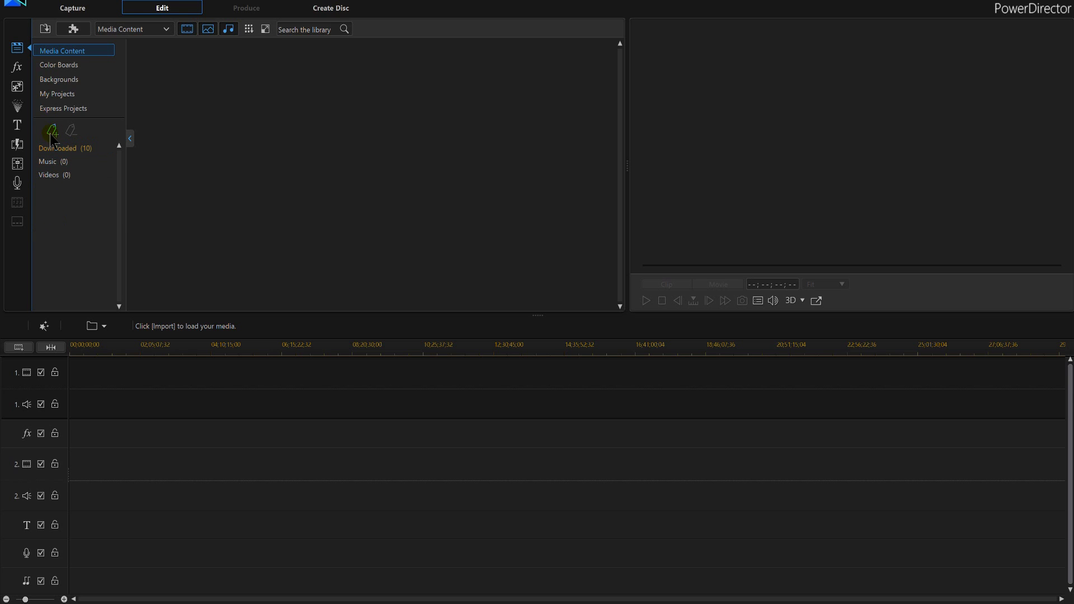
# - Add the Lower Third and Still Images tags, then select the Music tag
pyautogui.click(53, 130)
pyautogui.write('L')
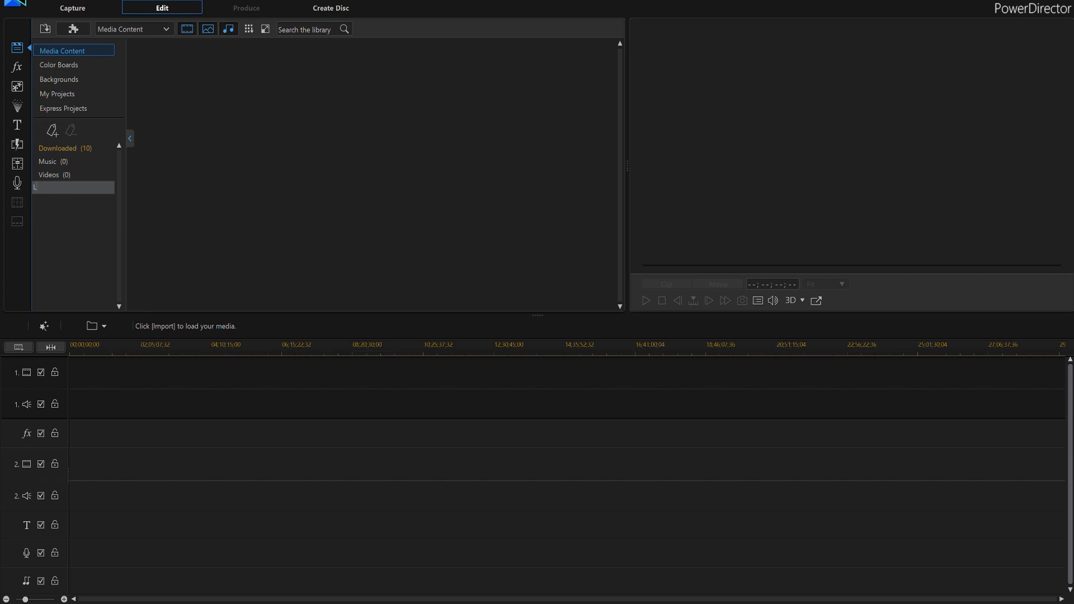
pyautogui.write('ower Third')
pyautogui.press('Return')
pyautogui.click(52, 131)
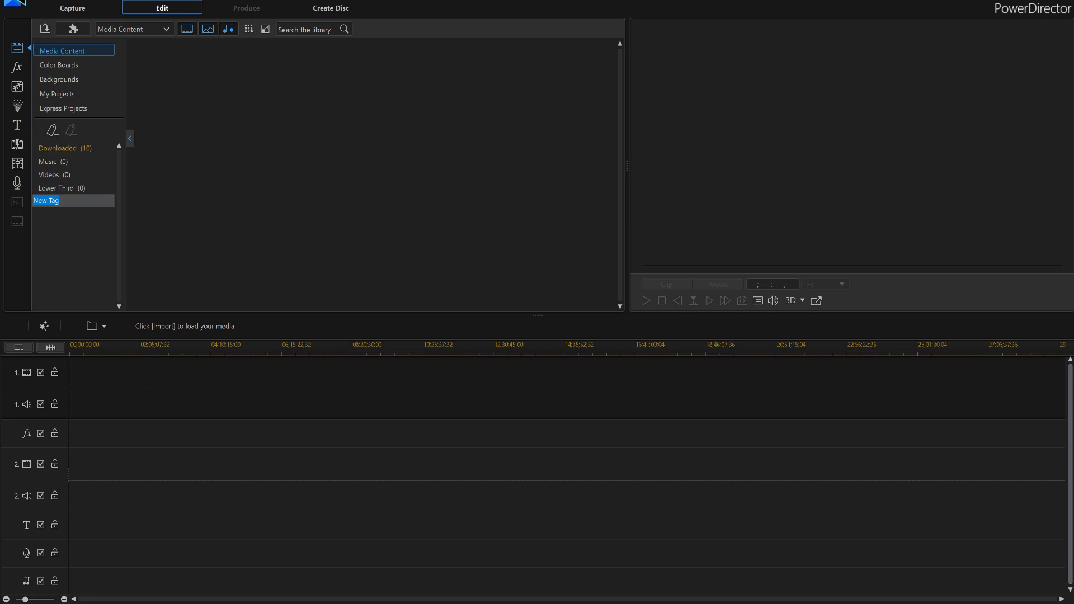
pyautogui.write('Still Image')
pyautogui.write('s')
pyautogui.click(90, 271)
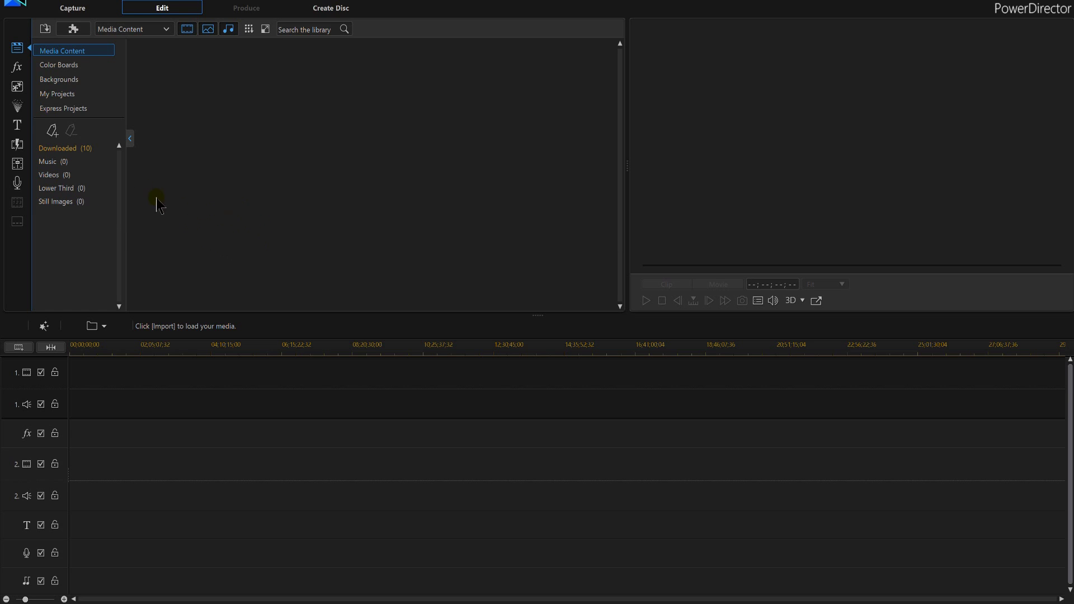
pyautogui.click(59, 165)
# - Import the thirteen music tracks, 1975 through West, into the Music tag
pyautogui.click(46, 31)
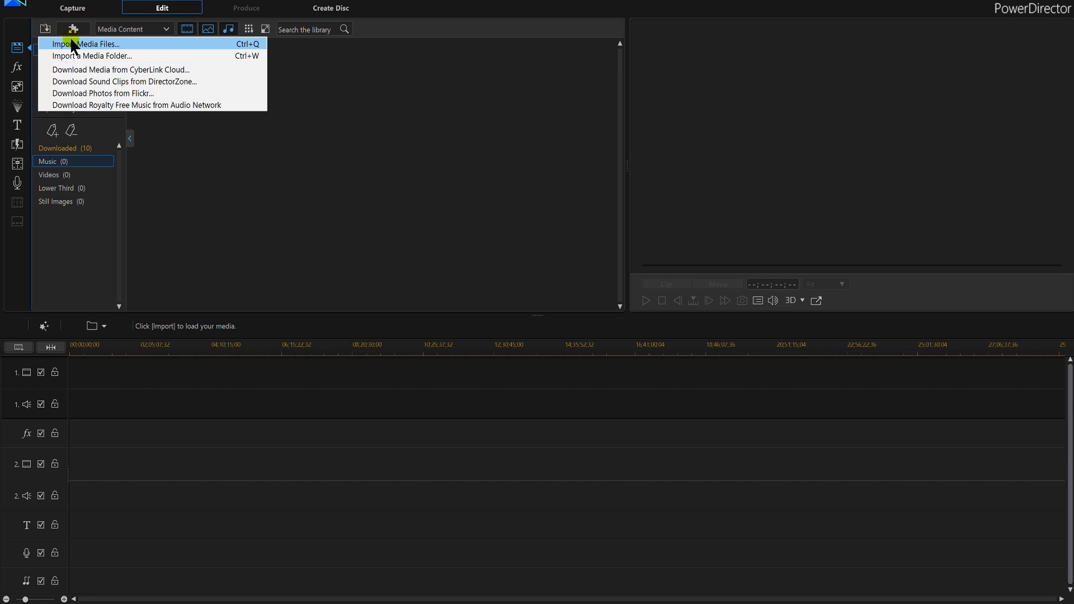
pyautogui.click(73, 44)
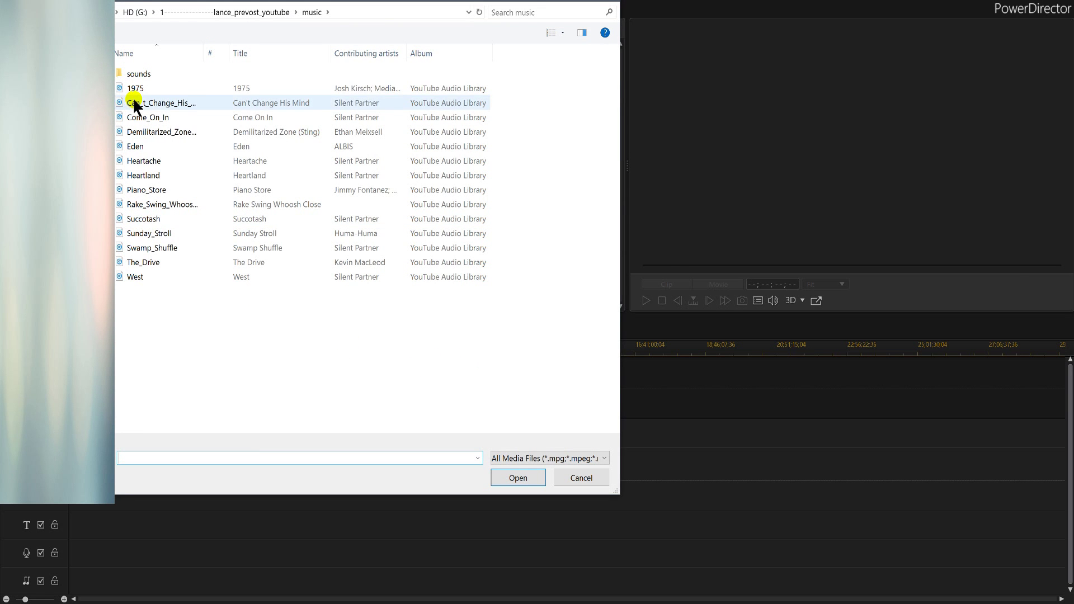
pyautogui.click(133, 89)
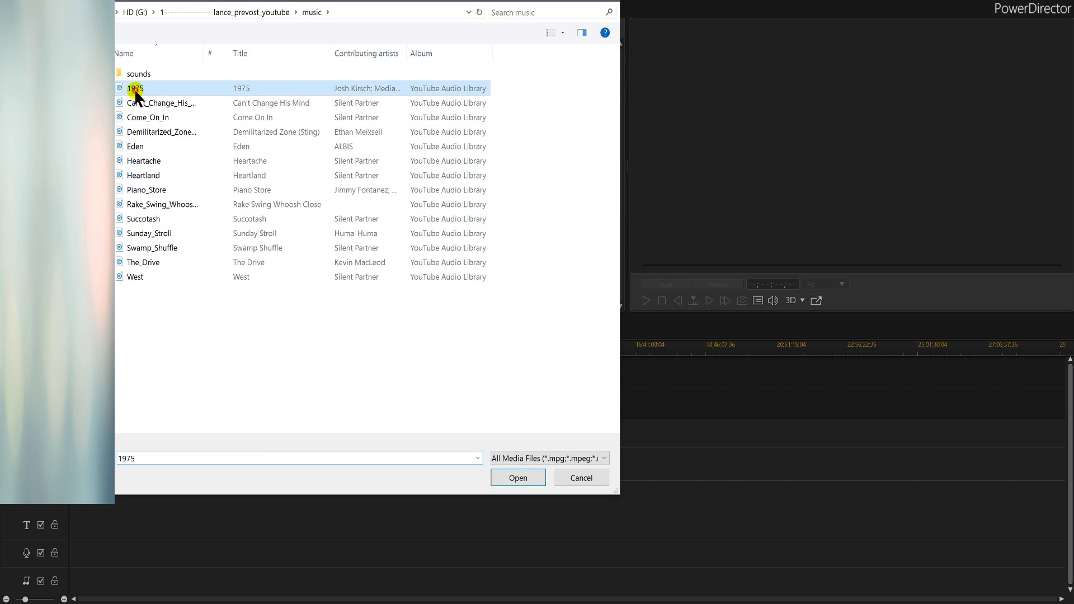
pyautogui.keyDown('shift'); pyautogui.click(152, 271); pyautogui.keyUp('shift')
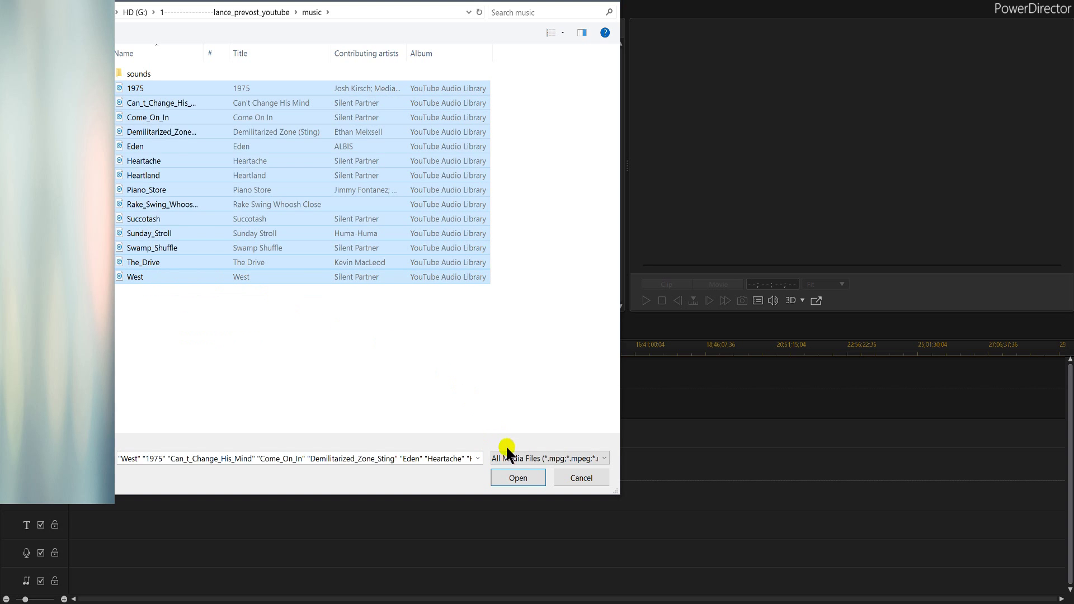
pyautogui.click(528, 475)
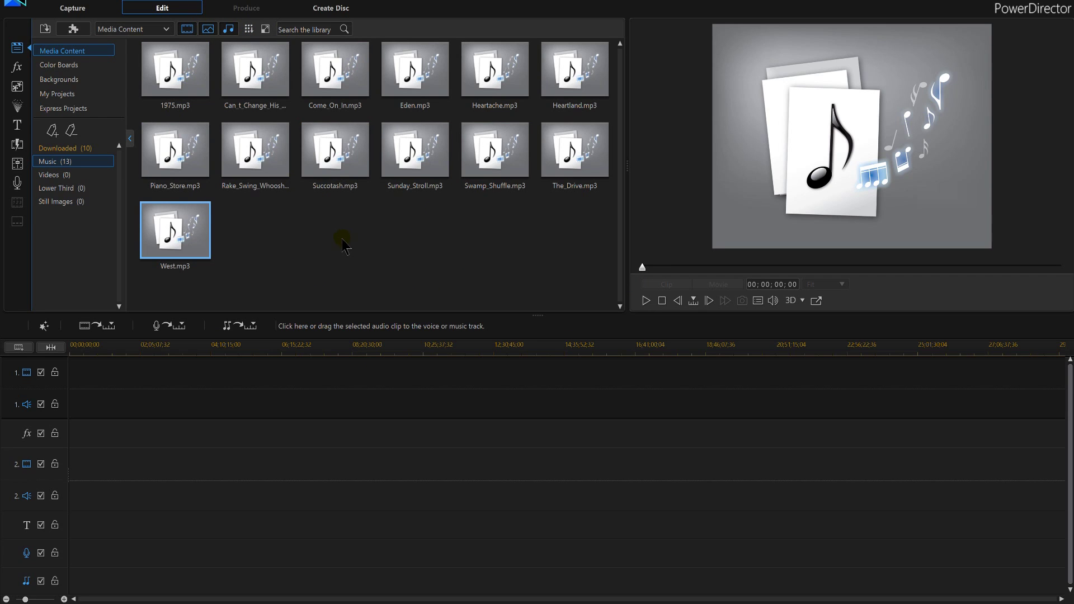
pyautogui.click(58, 178)
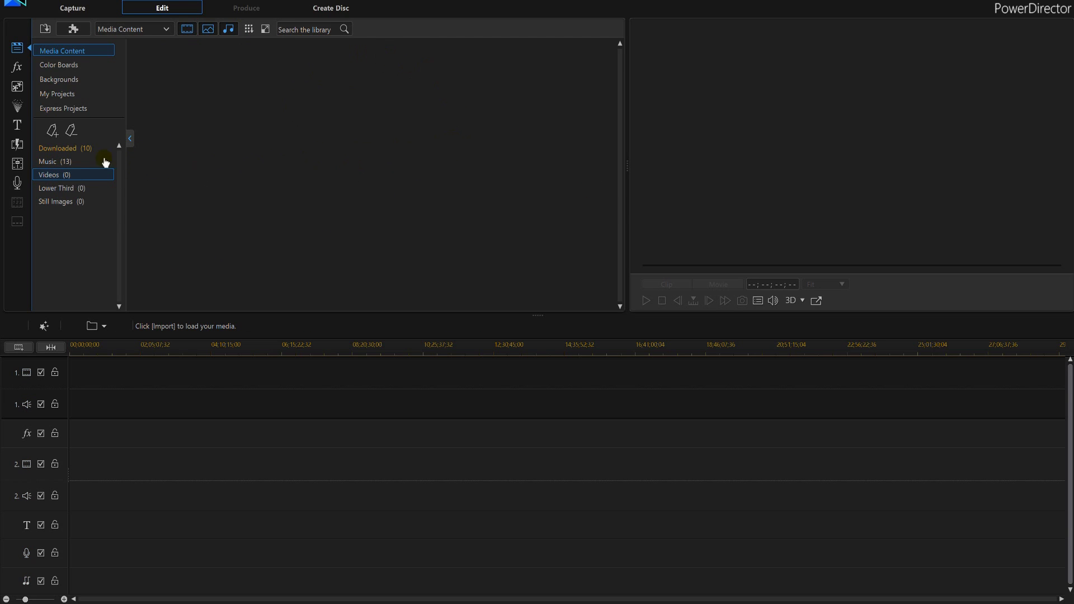
# - Import clips MVI_1347, MVI_1348, MVI_1360 and MVI_1361 from stream_video into Videos
pyautogui.click(44, 29)
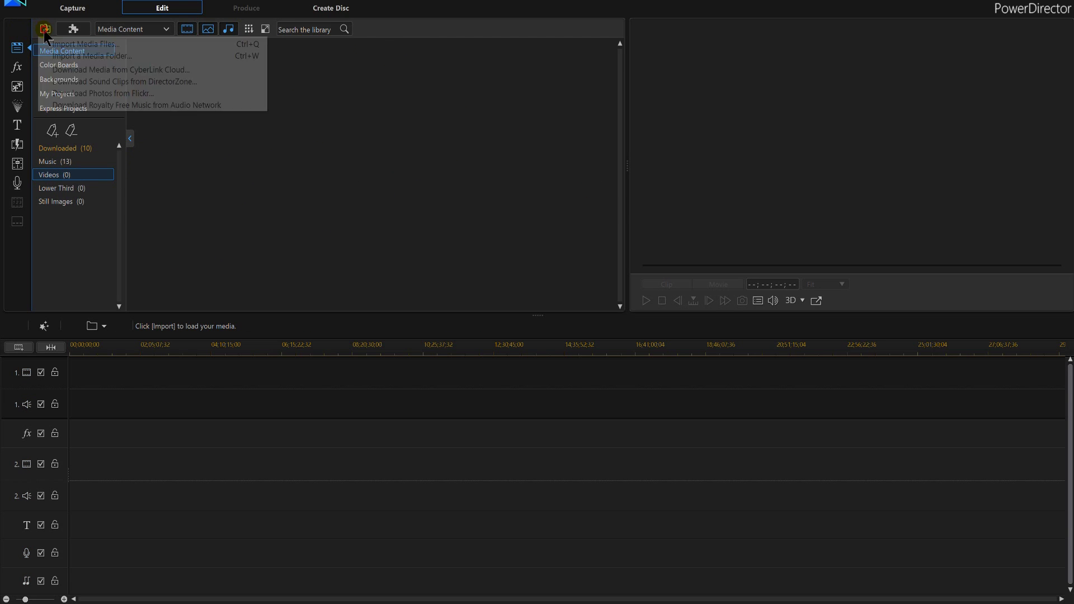
pyautogui.click(76, 41)
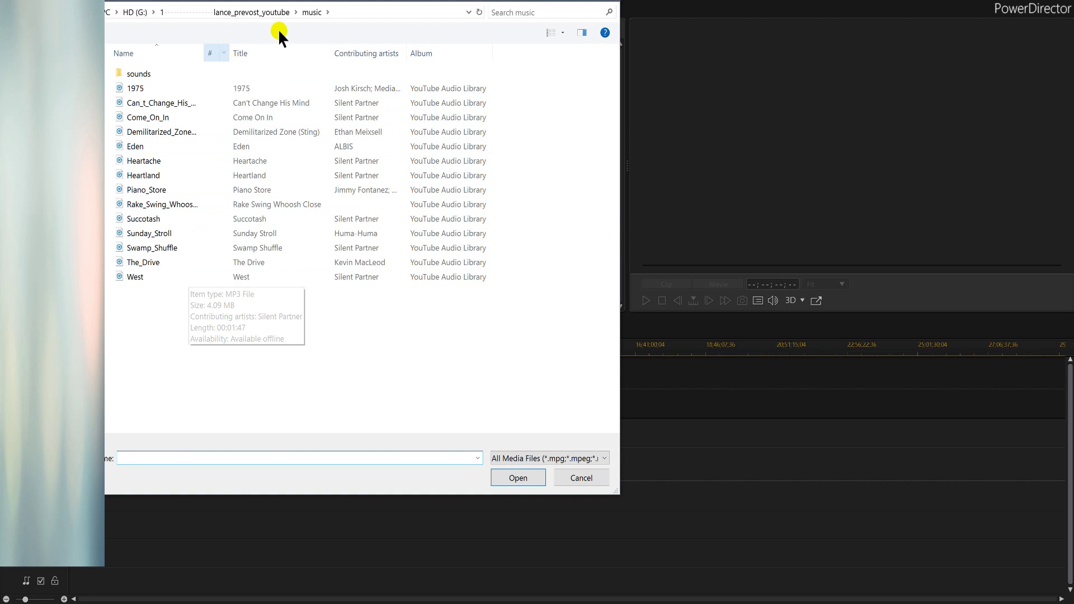
pyautogui.click(281, 12)
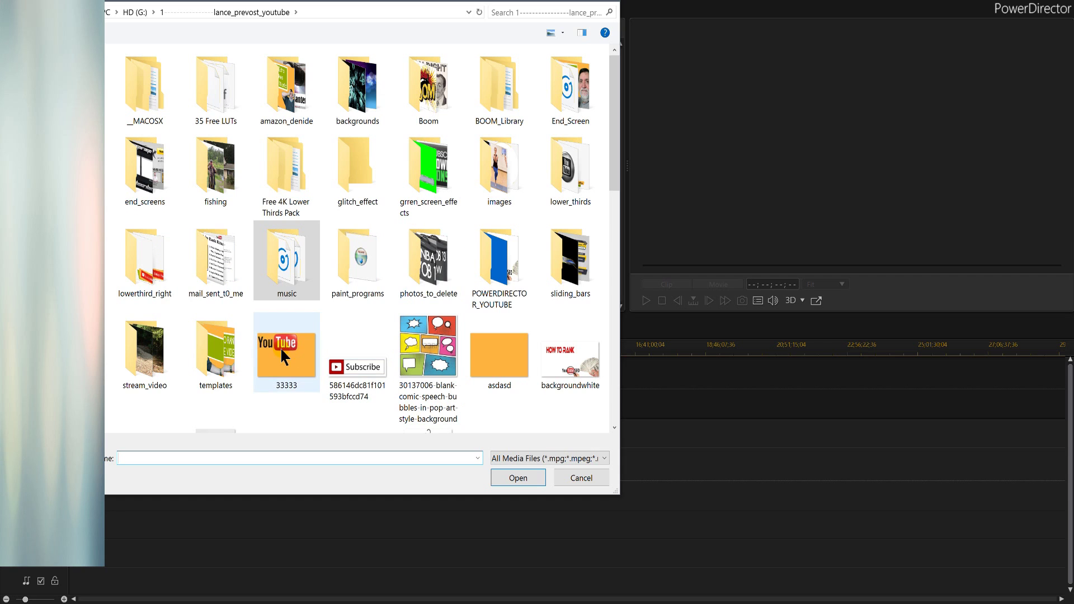
pyautogui.doubleClick(170, 342)
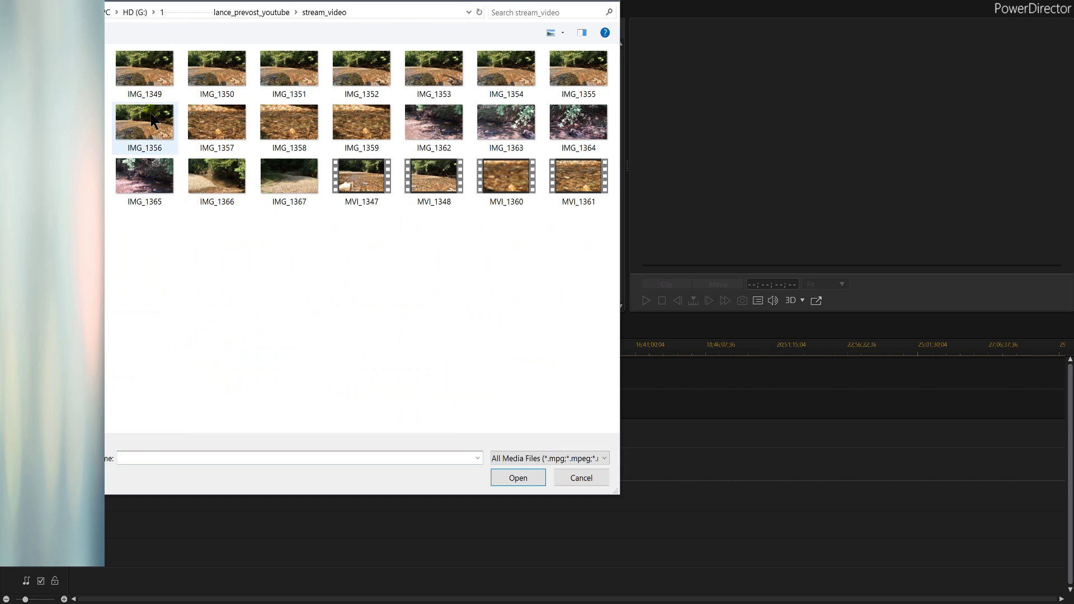
pyautogui.click(154, 88)
pyautogui.click(390, 189)
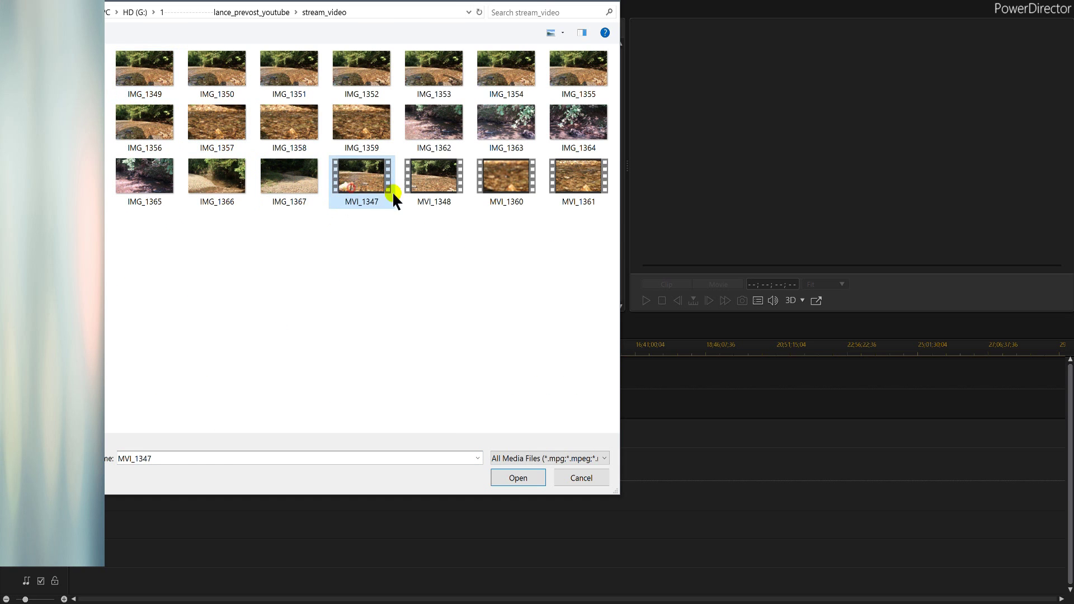
pyautogui.keyDown('shift'); pyautogui.click(579, 177); pyautogui.keyUp('shift')
pyautogui.click(538, 476)
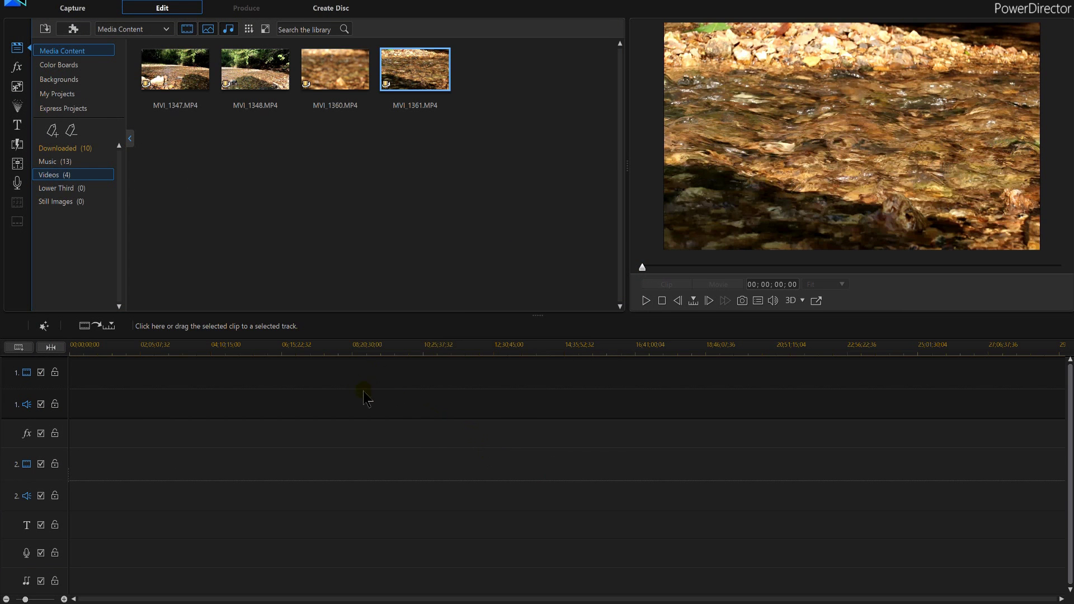
pyautogui.click(83, 188)
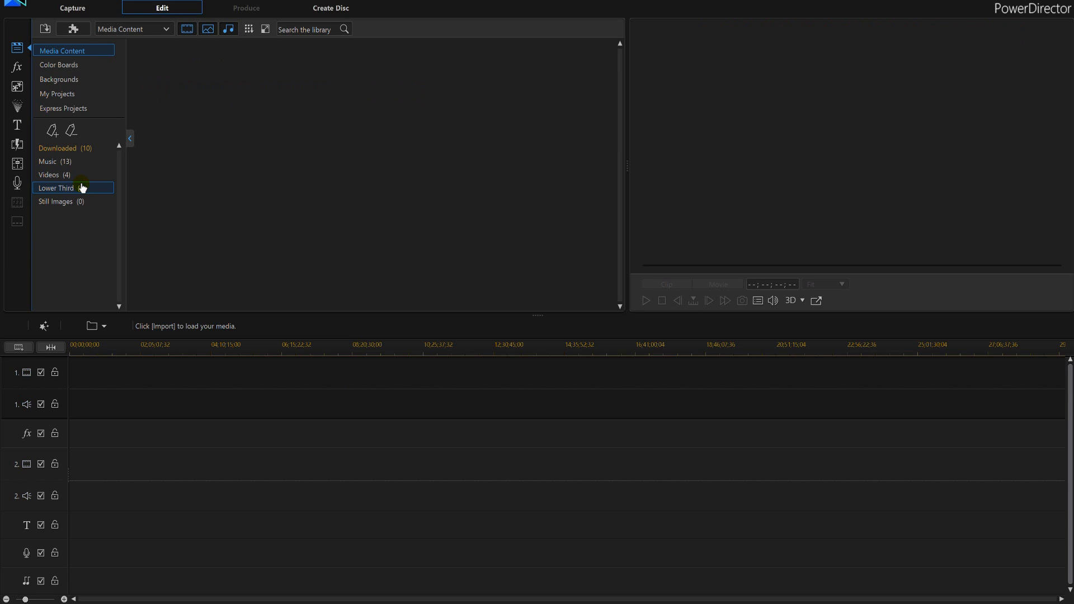
# - Import lowerright_subscribe and lowerright_final_end2 from lowerthird_right into the Lower Third tag
pyautogui.click(46, 29)
pyautogui.click(59, 44)
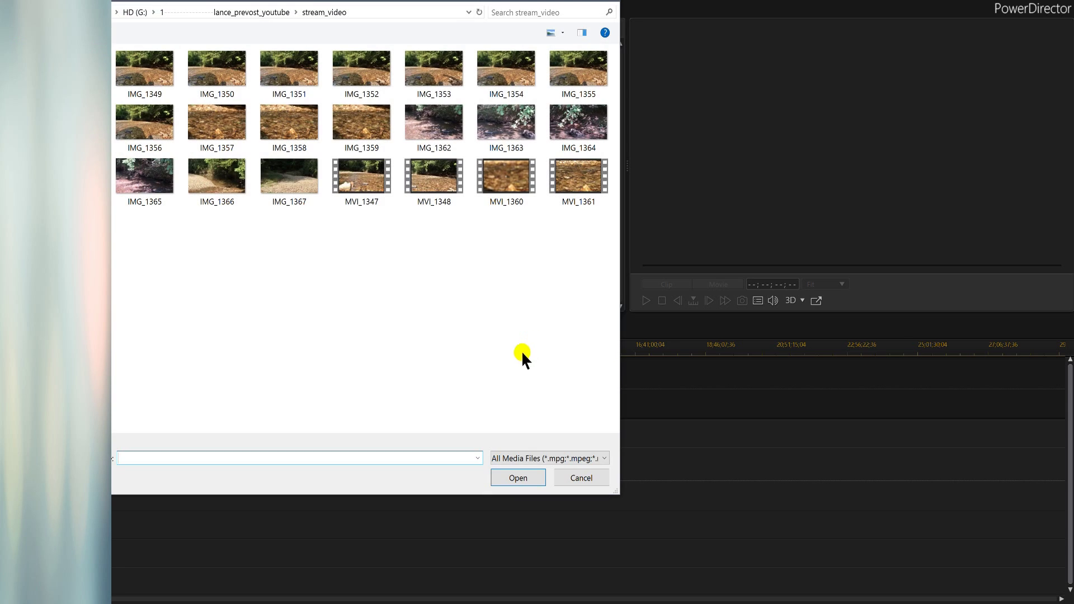
pyautogui.click(244, 12)
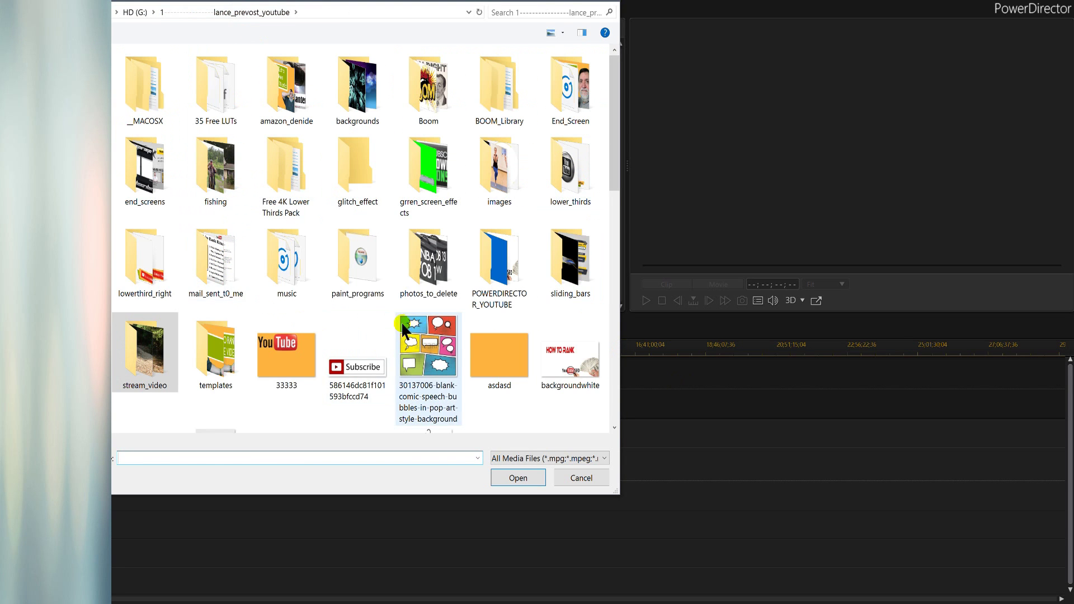
pyautogui.scroll(-2, 371, 321)
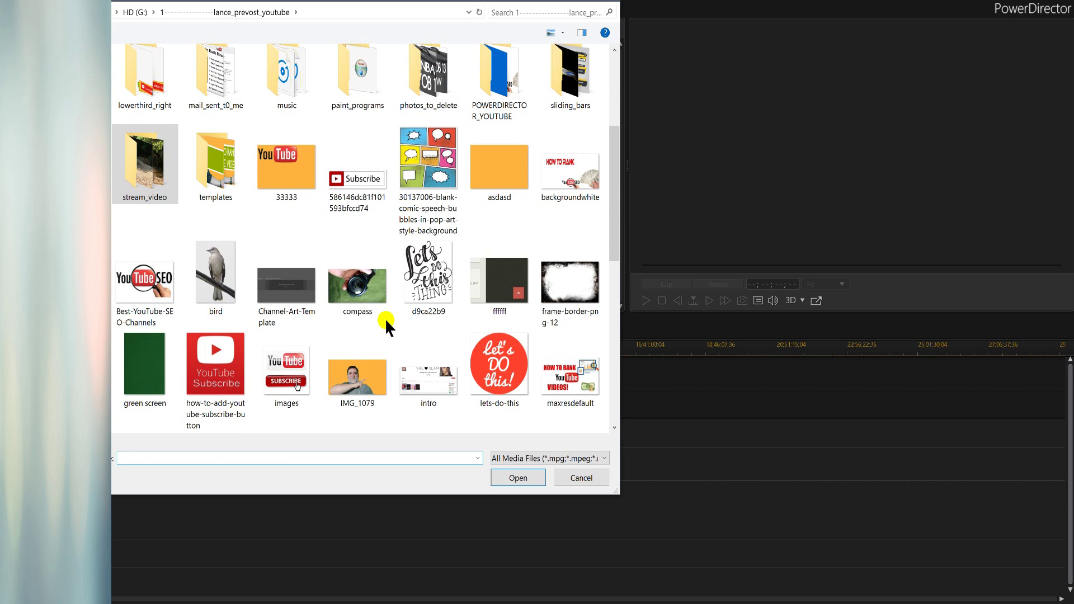
pyautogui.doubleClick(136, 80)
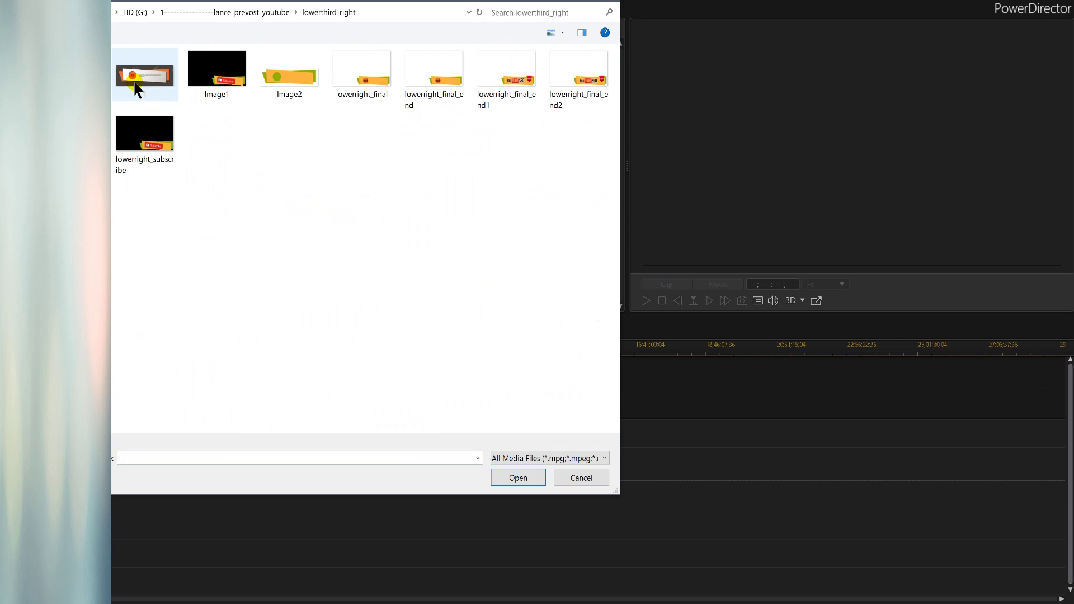
pyautogui.click(151, 149)
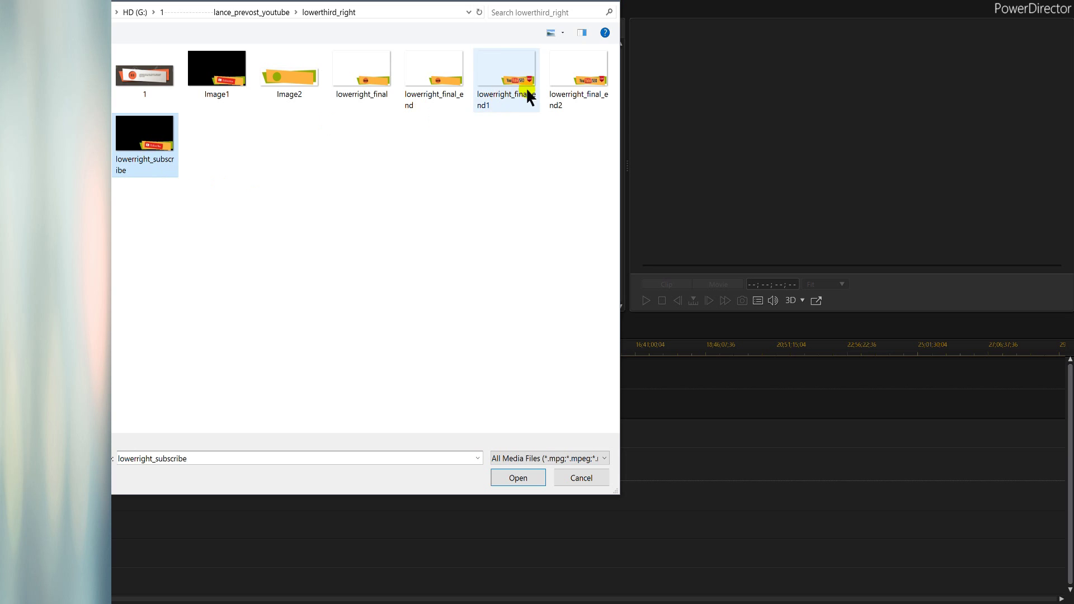
pyautogui.keyDown('ctrl'); pyautogui.click(564, 74); pyautogui.keyUp('ctrl')
pyautogui.click(513, 476)
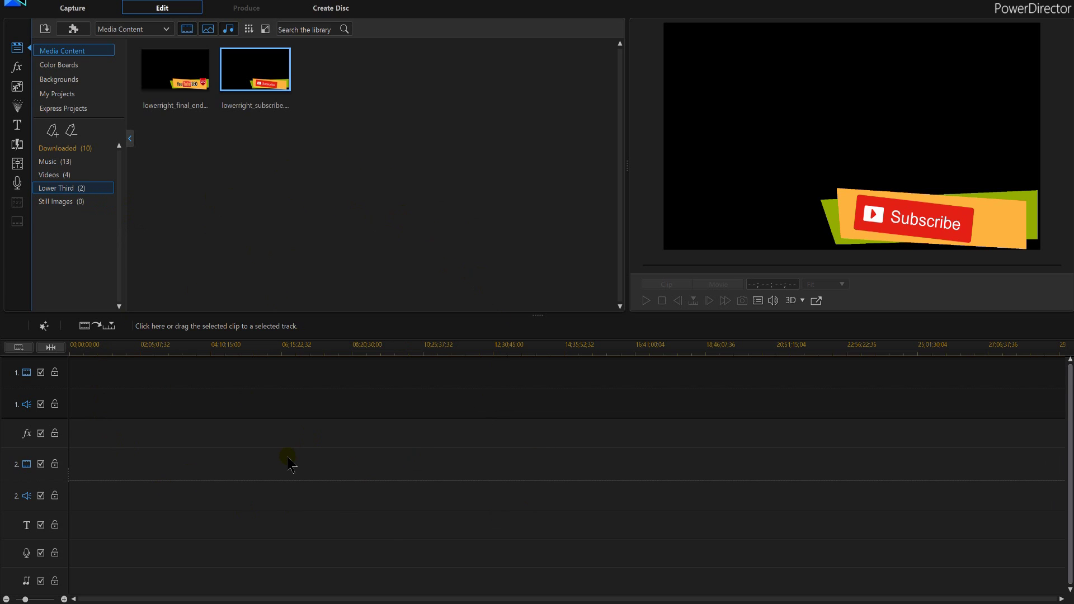
pyautogui.click(61, 176)
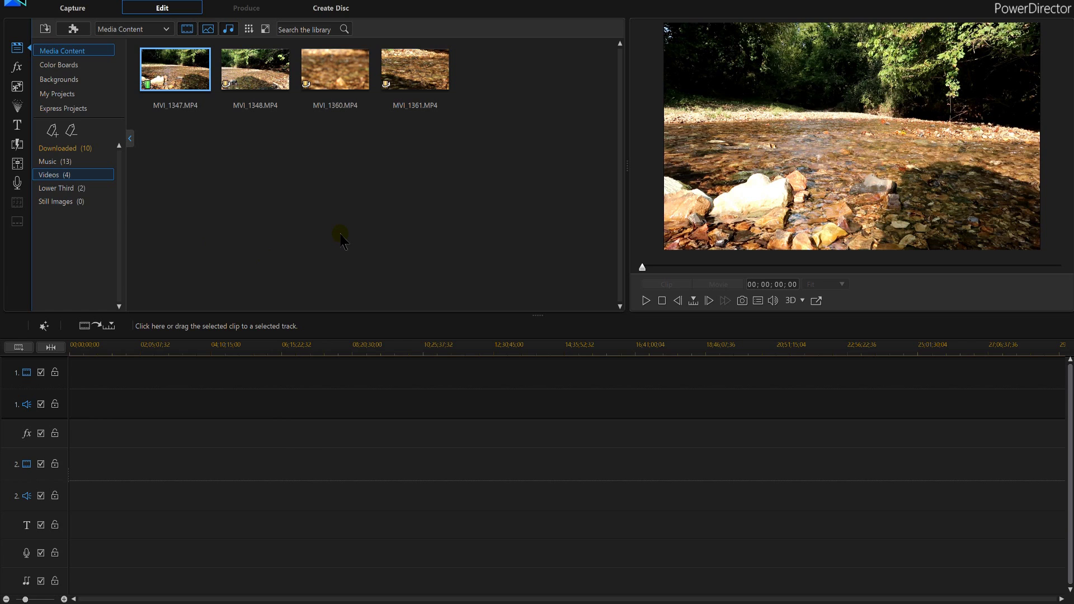
pyautogui.click(68, 164)
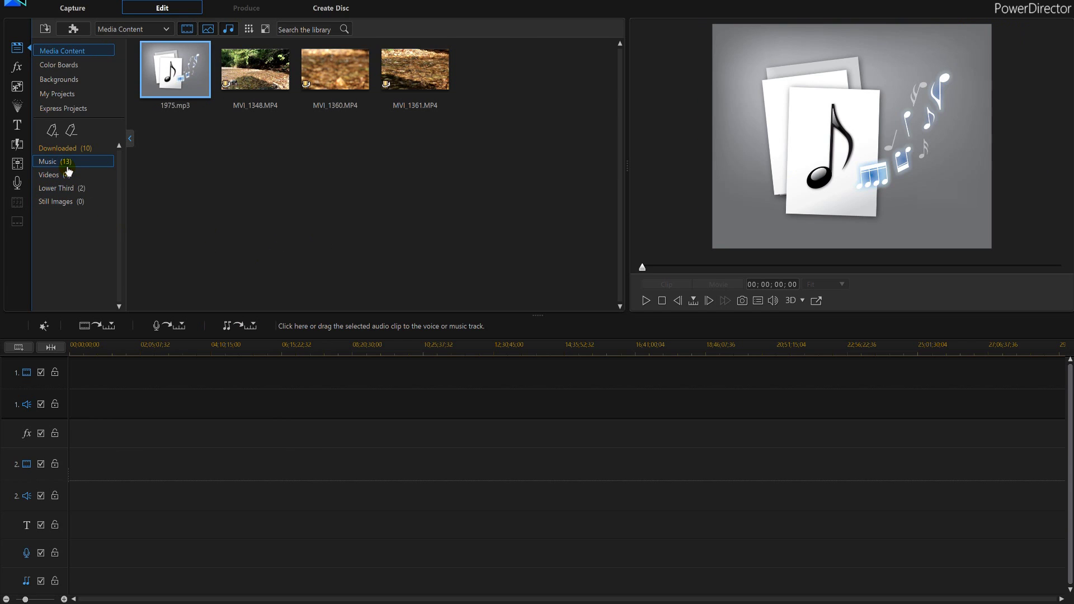
pyautogui.click(70, 190)
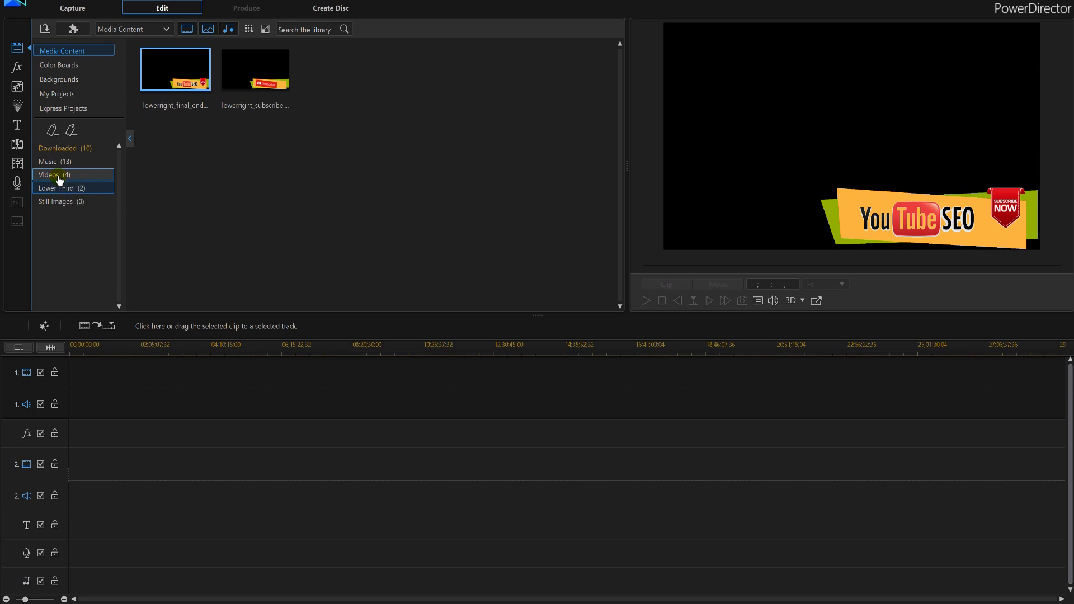
pyautogui.click(60, 176)
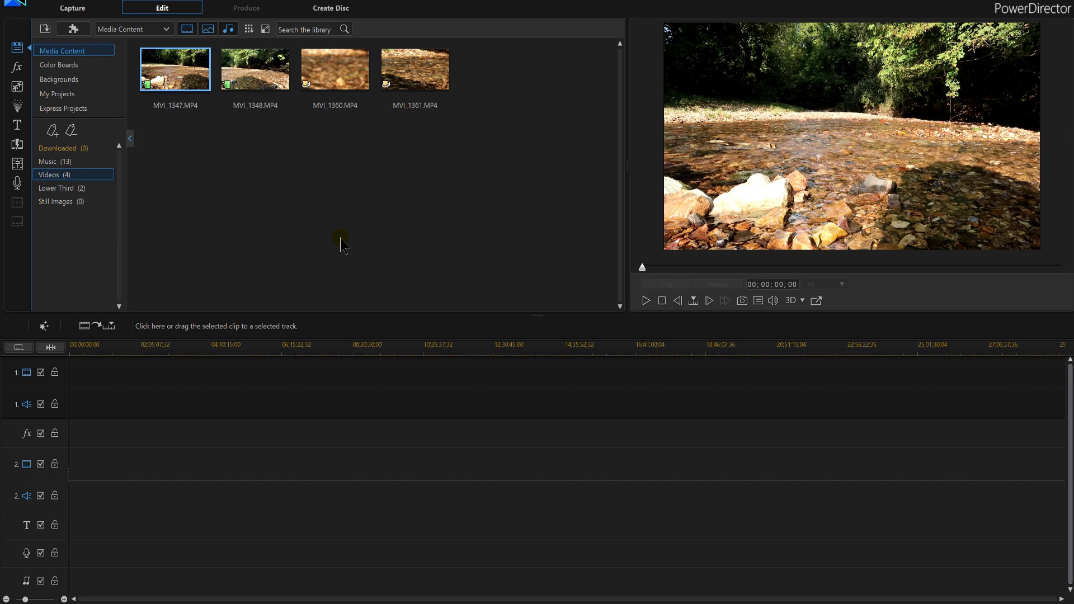
pyautogui.click(70, 188)
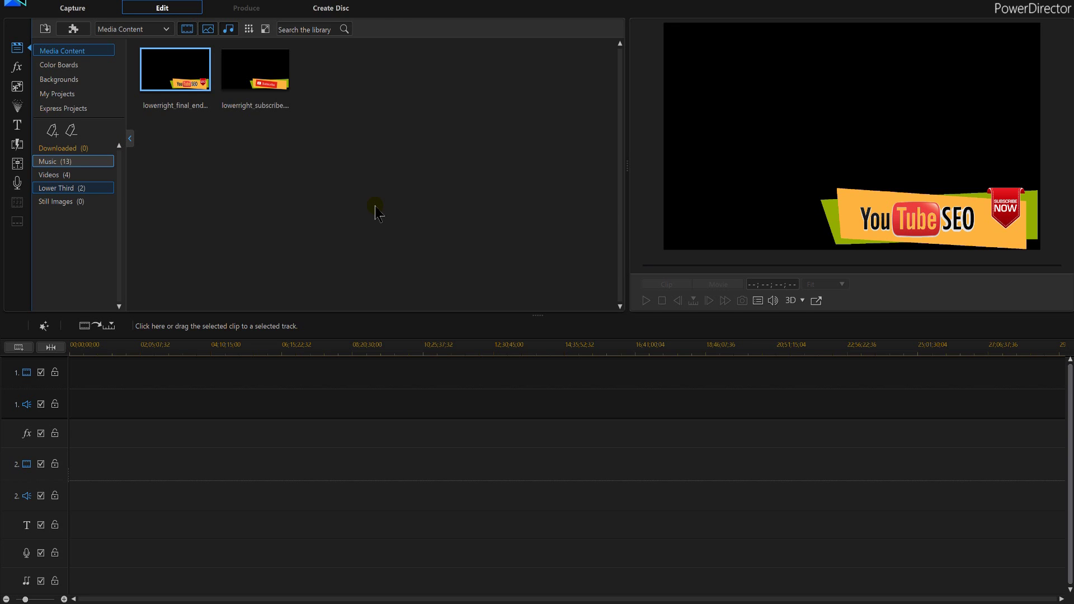
pyautogui.click(61, 161)
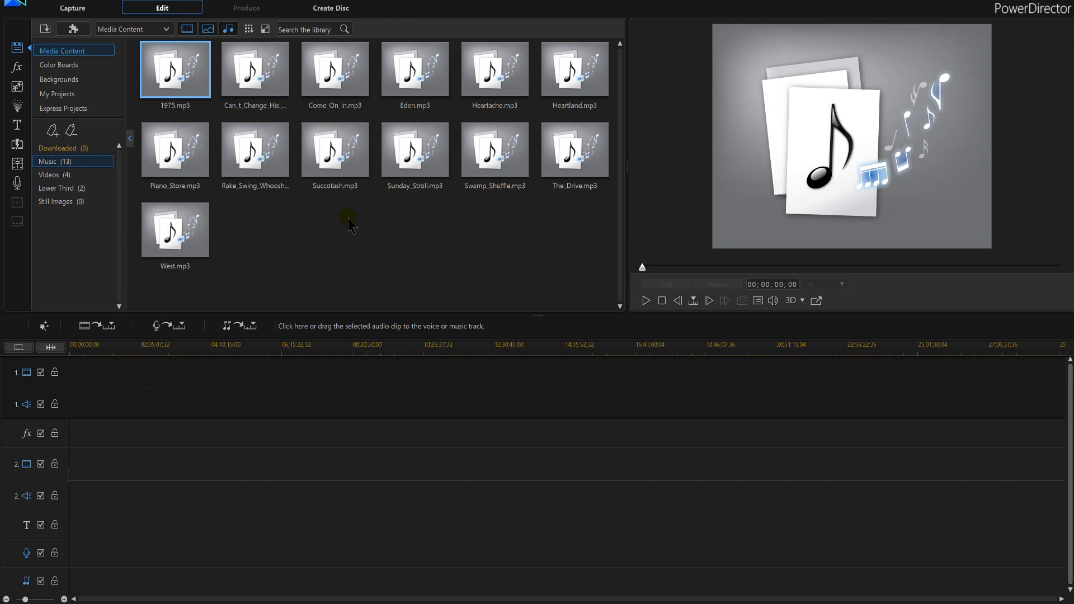
pyautogui.click(336, 164)
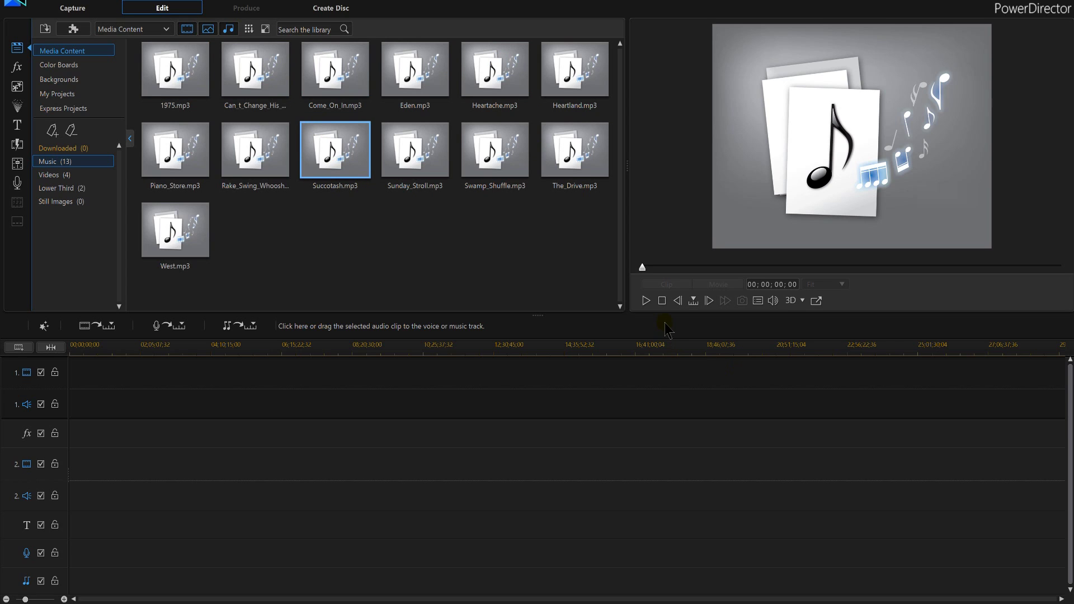
pyautogui.click(644, 302)
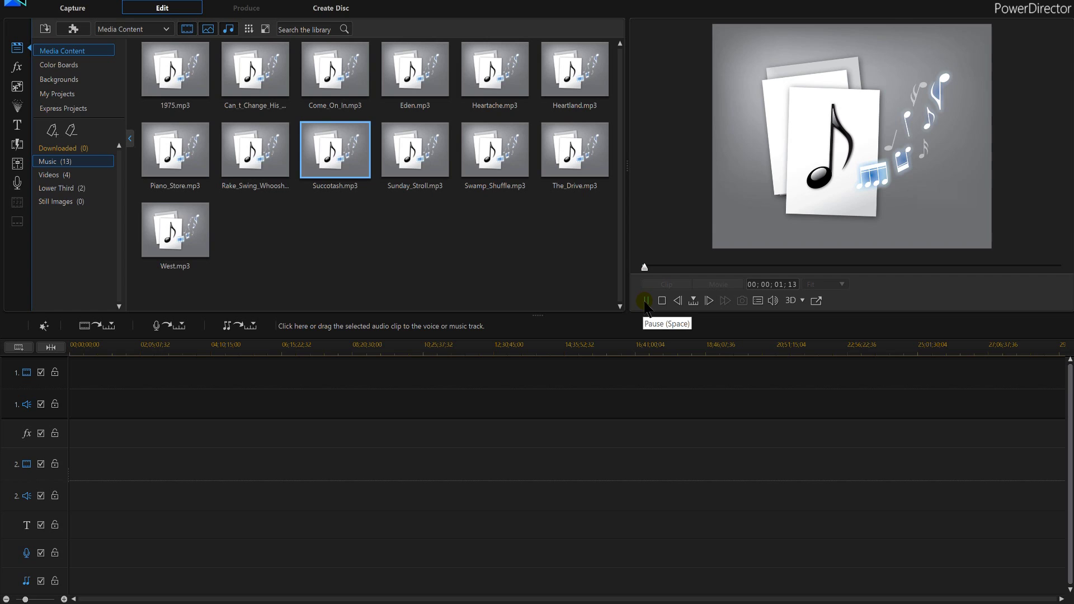
pyautogui.press('Right')
pyautogui.press('Right')
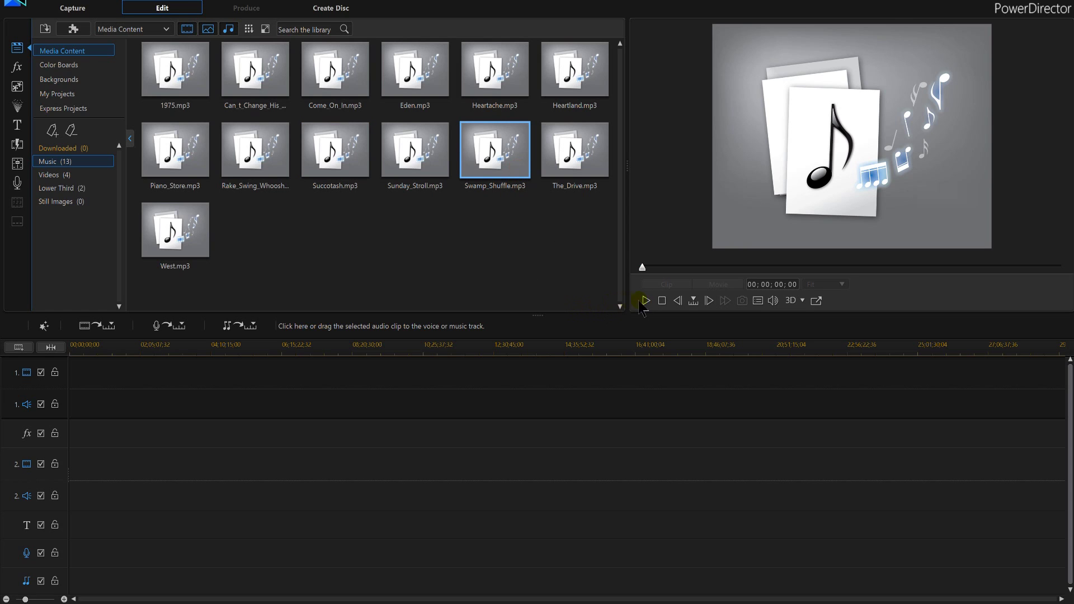
pyautogui.click(642, 302)
pyautogui.click(645, 301)
pyautogui.click(44, 176)
# - Browse the Lower Third, Still Images and Videos tags to check their contents
pyautogui.click(57, 190)
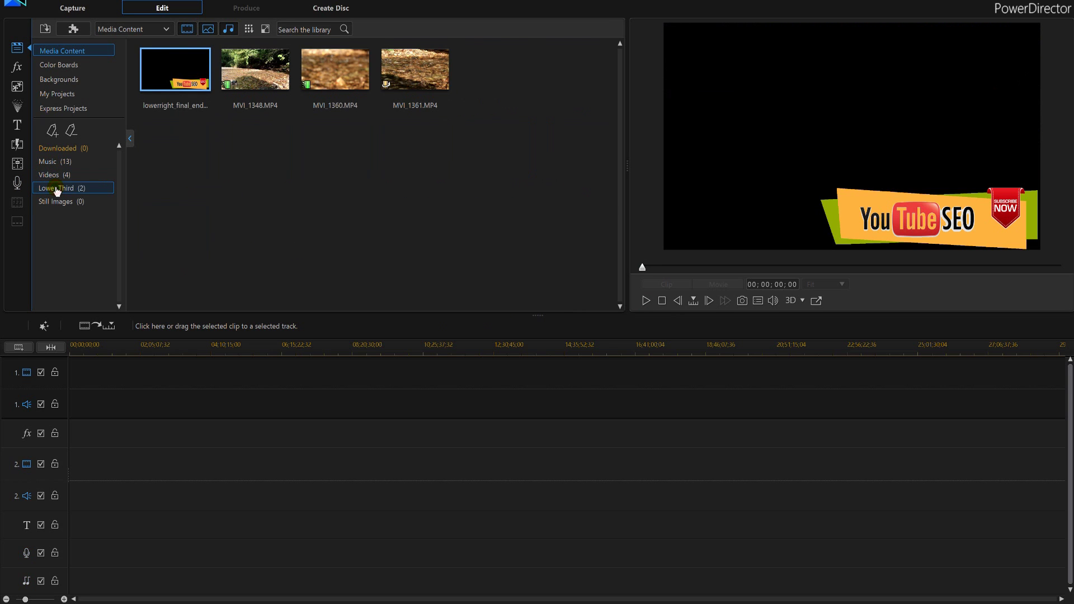
pyautogui.click(63, 201)
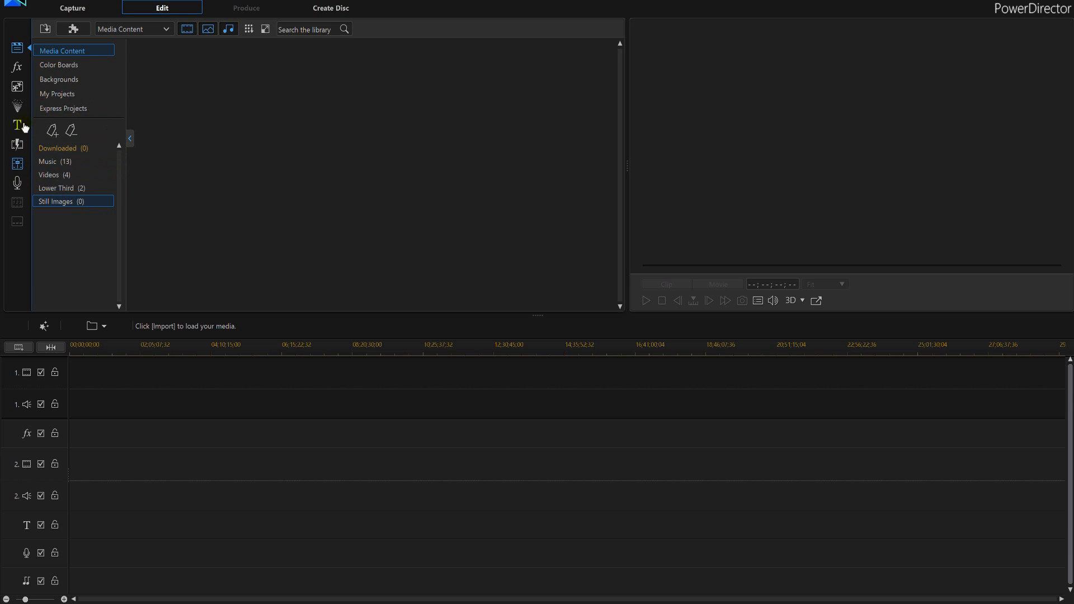
pyautogui.keyDown('ctrl'); pyautogui.click(76, 147); pyautogui.keyUp('ctrl')
pyautogui.keyDown('ctrl'); pyautogui.click(71, 188); pyautogui.keyUp('ctrl')
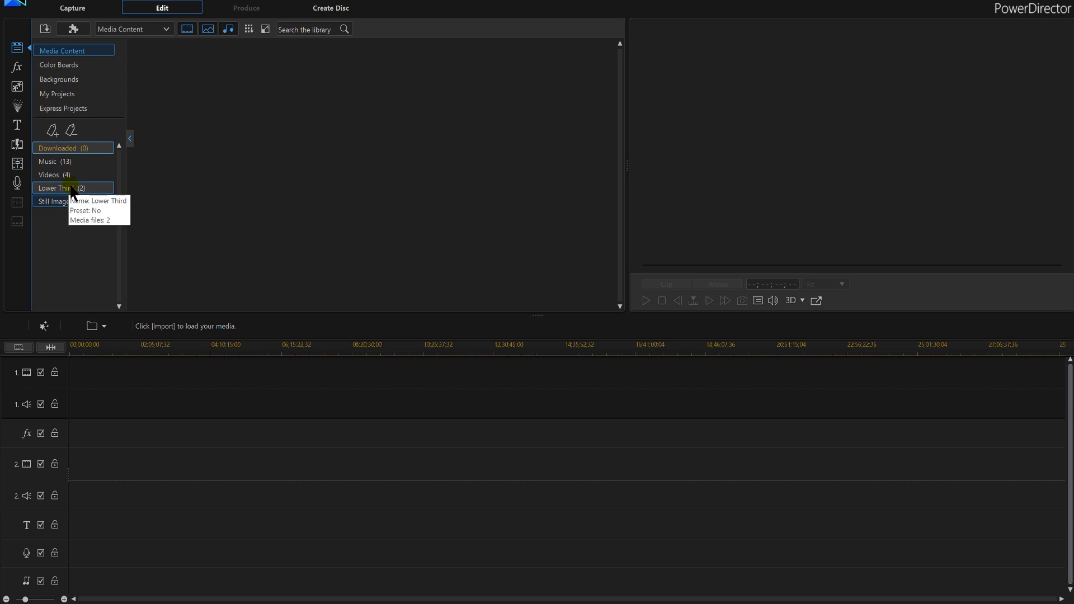
pyautogui.click(60, 175)
pyautogui.click(188, 53)
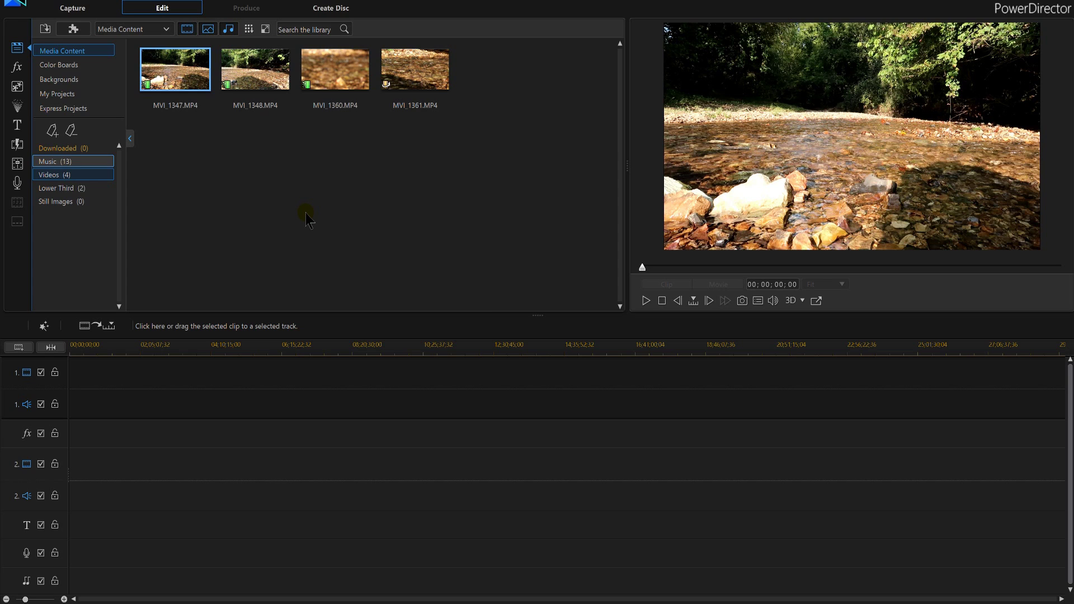
# - Revisit the Lower Third tag, then display the 13 tracks in Music
pyautogui.keyDown('ctrl'); pyautogui.click(59, 162); pyautogui.keyUp('ctrl')
pyautogui.keyDown('ctrl'); pyautogui.click(56, 188); pyautogui.keyUp('ctrl')
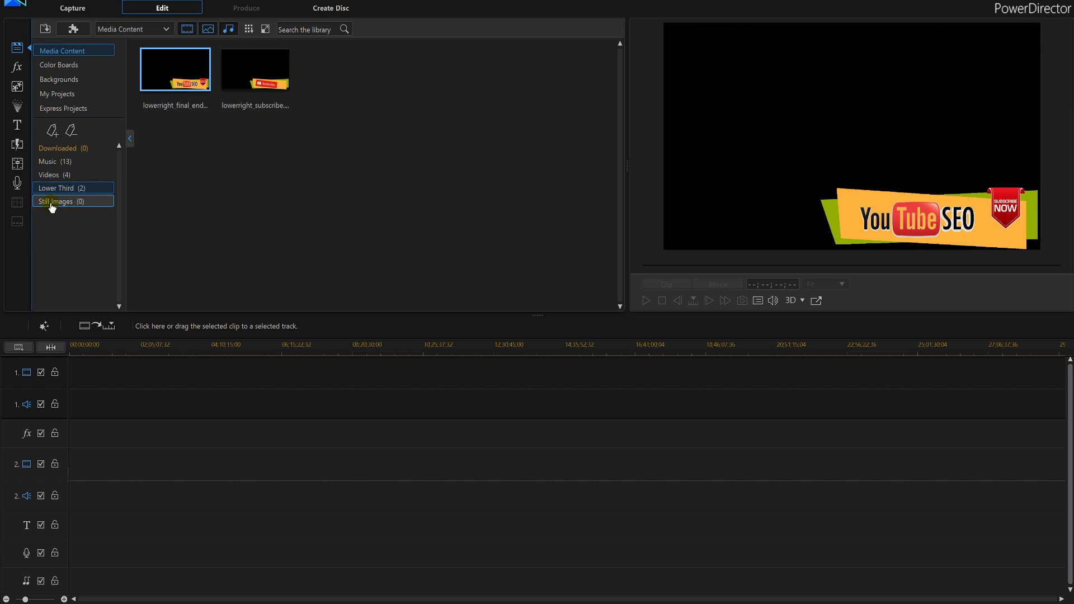
pyautogui.click(52, 201)
pyautogui.rightClick(56, 195)
pyautogui.click(51, 161)
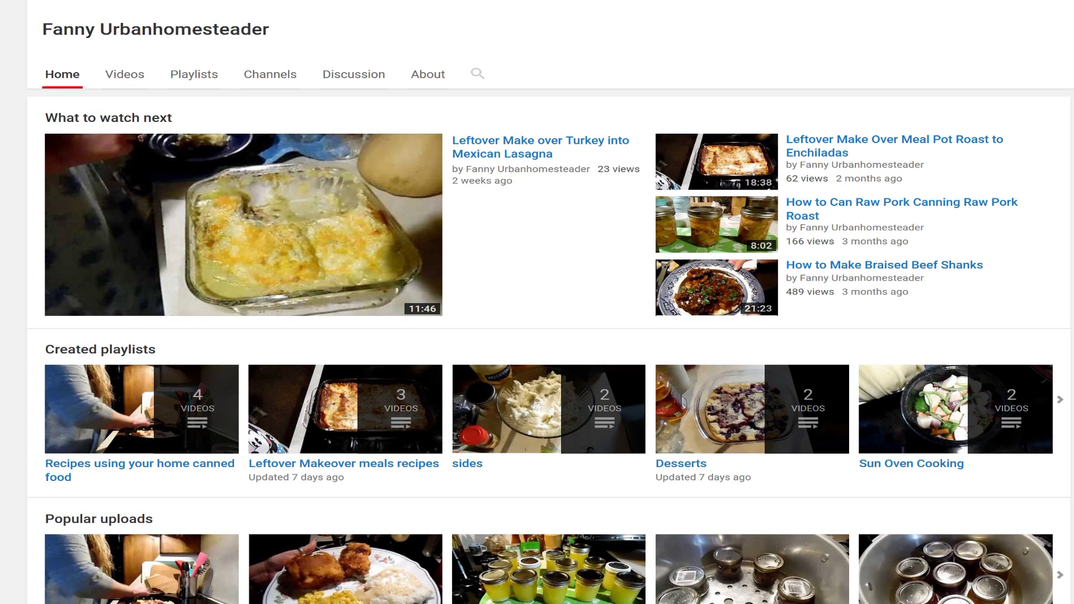
pyautogui.scroll(2, 537, 336)
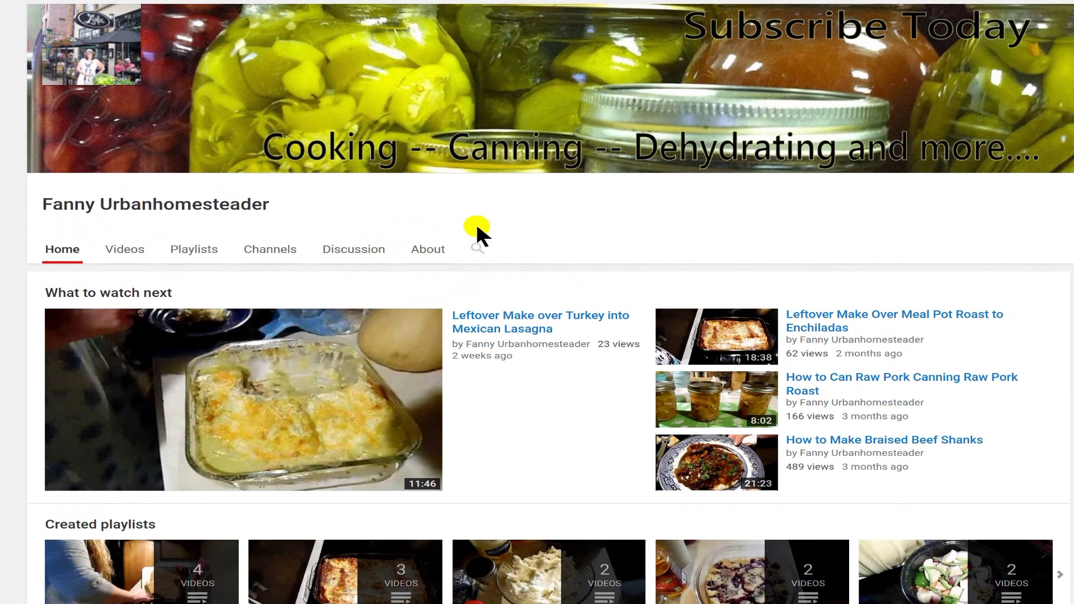
pyautogui.scroll(-1, 537, 335)
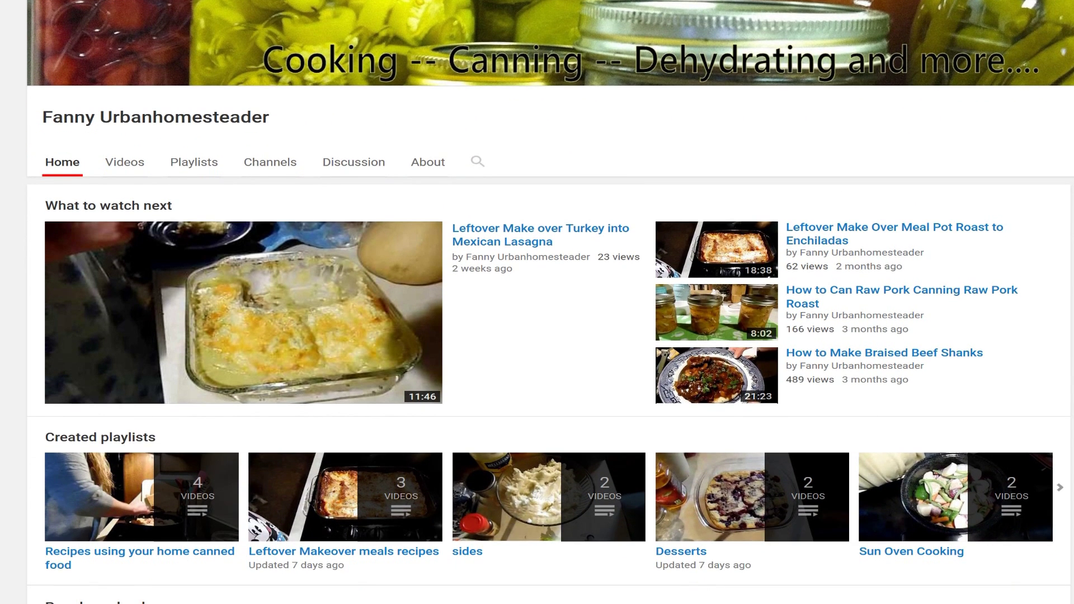
pyautogui.scroll(-1, 537, 336)
pyautogui.scroll(-1, 537, 336)
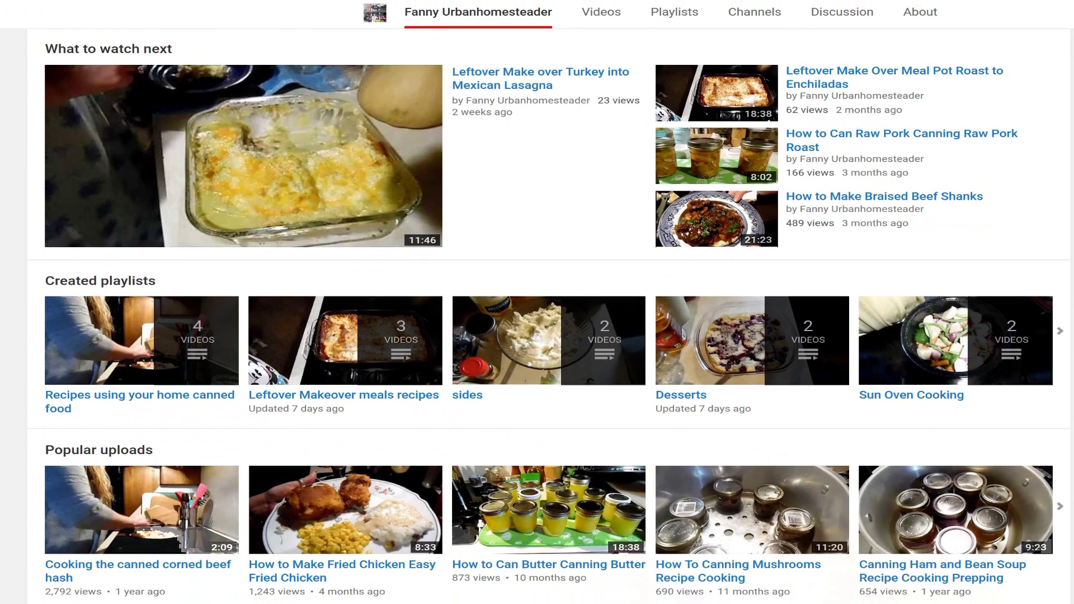
pyautogui.scroll(-1, 538, 336)
pyautogui.scroll(-1, 538, 336)
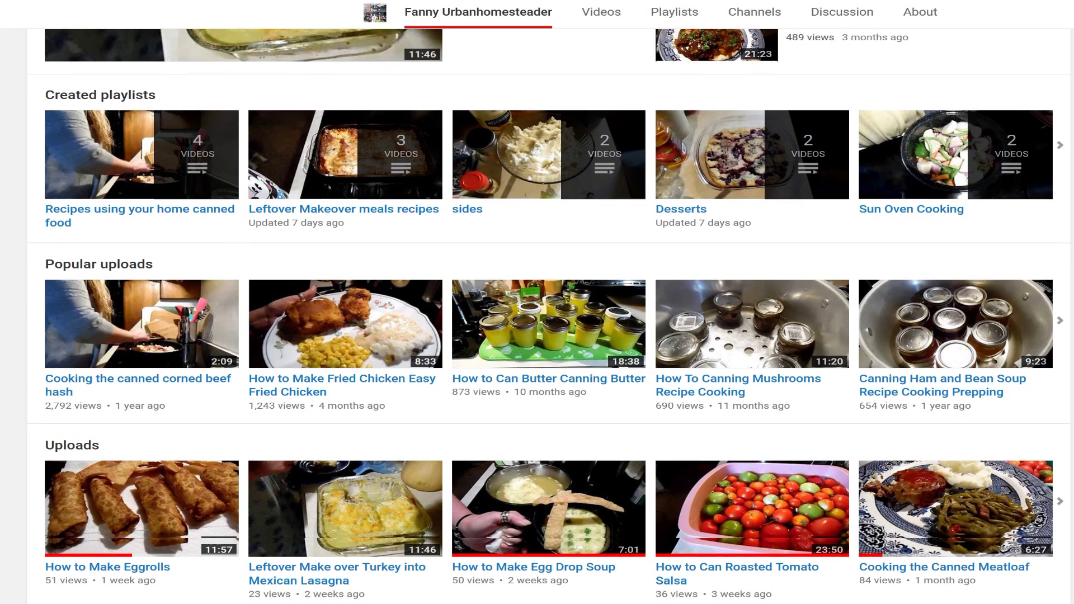
pyautogui.scroll(-1, 537, 336)
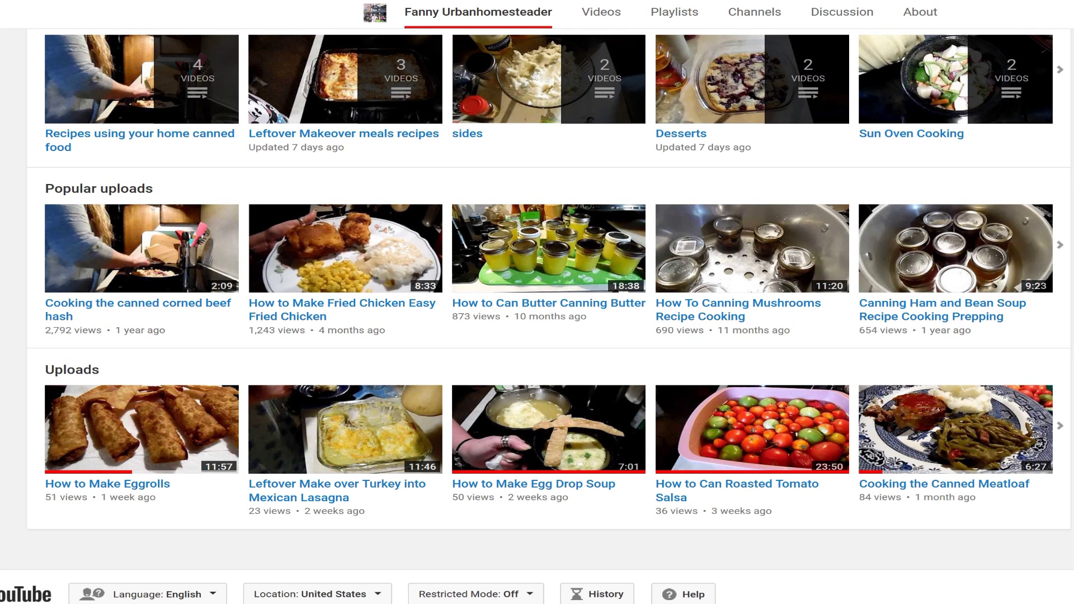
pyautogui.scroll(6, 537, 302)
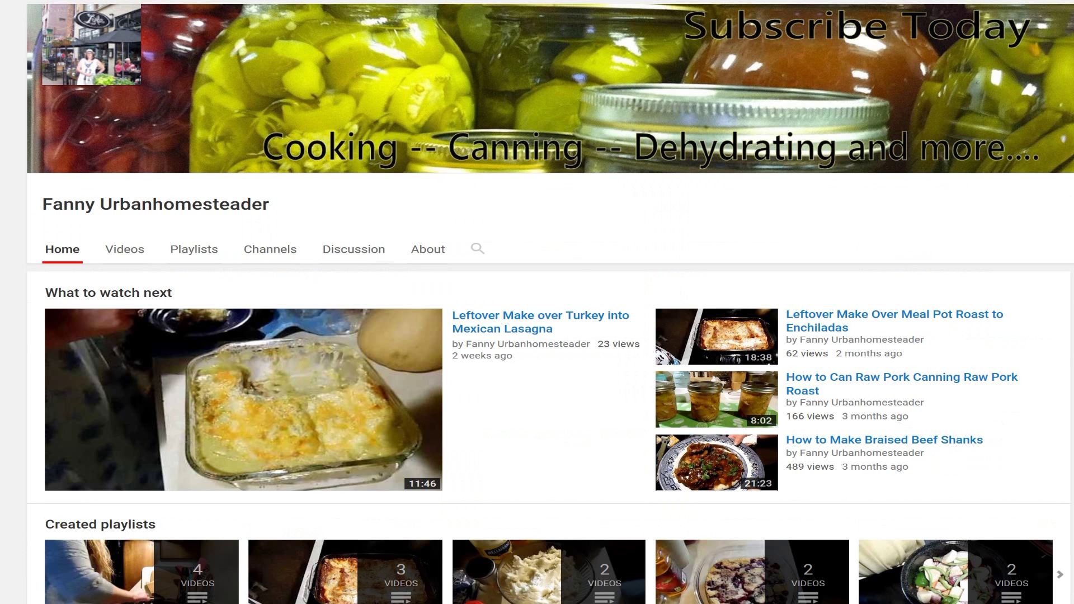